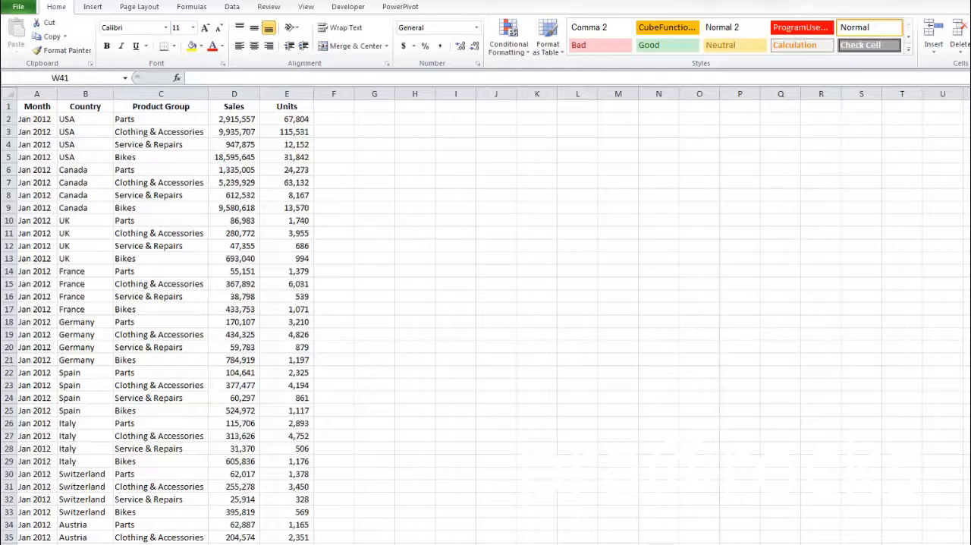
Step: Create a PivotTable from the sales data range A1:E1105 and place it on the existing worksheet at cell H1
left_click(104, 171)
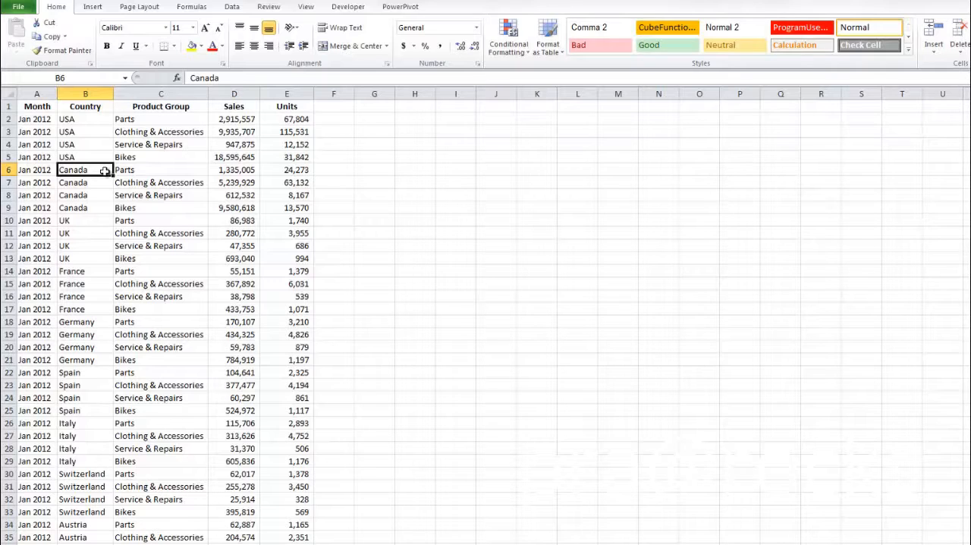
left_click(99, 8)
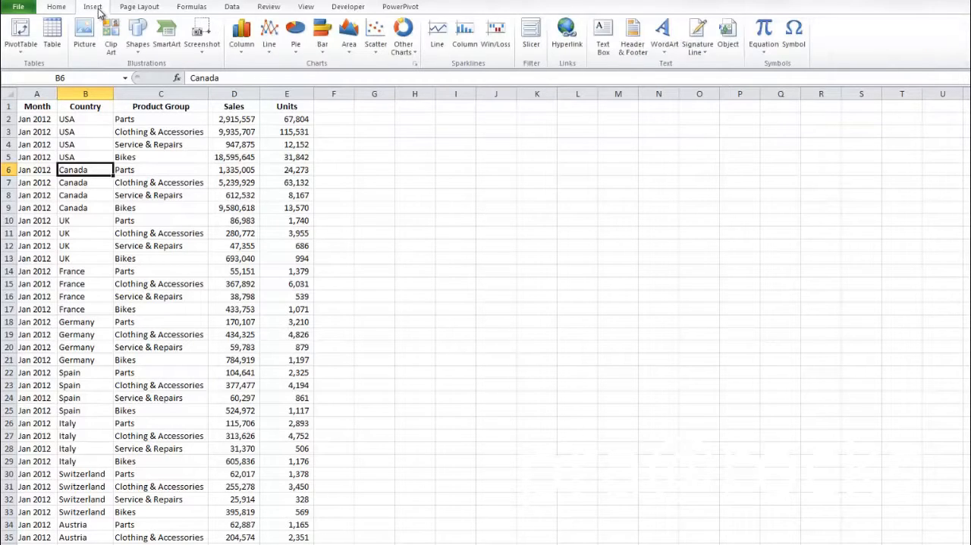
left_click(21, 30)
left_click(279, 369)
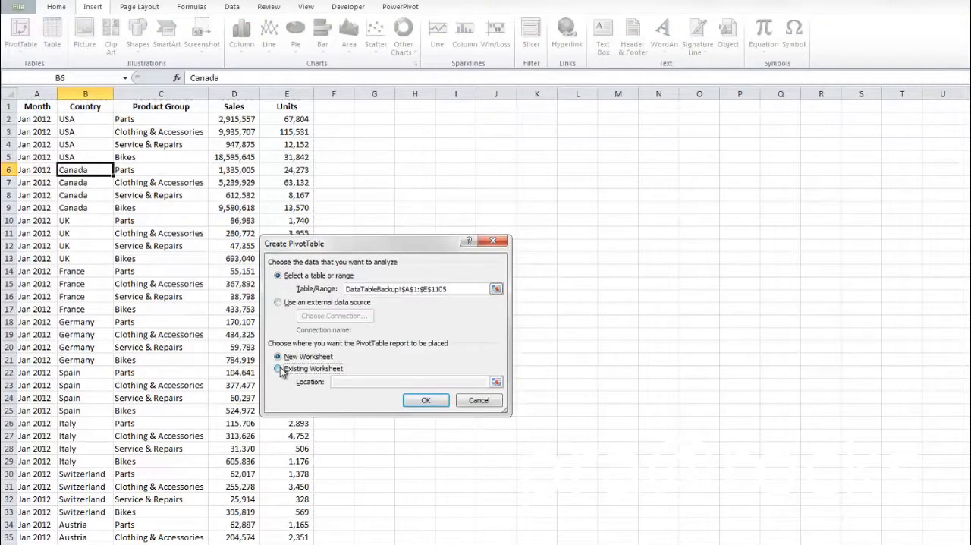
left_click(402, 108)
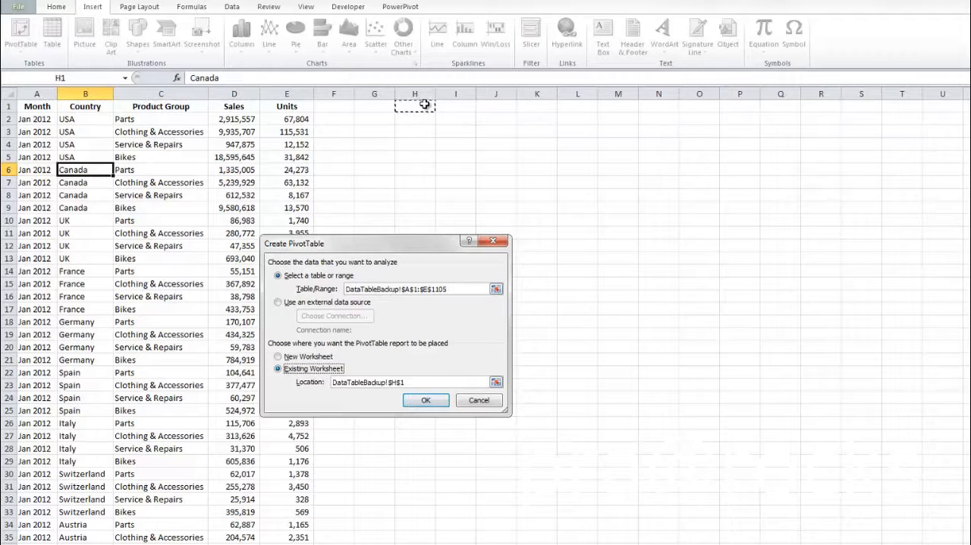
left_click(426, 400)
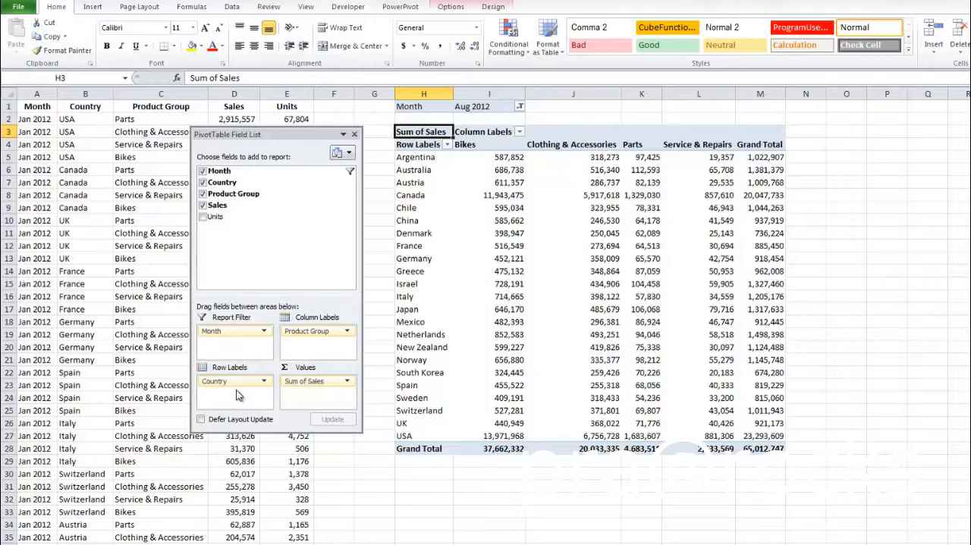
Step: Try to insert a worksheet column before the Parts column inside the PivotTable
left_click(639, 93)
right_click(639, 94)
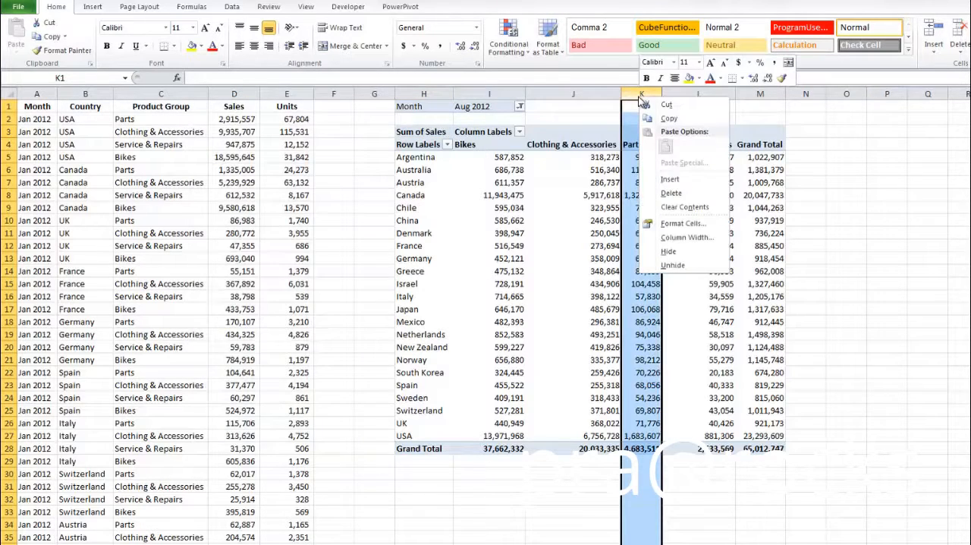
left_click(677, 184)
left_click_drag(527, 401, 507, 244)
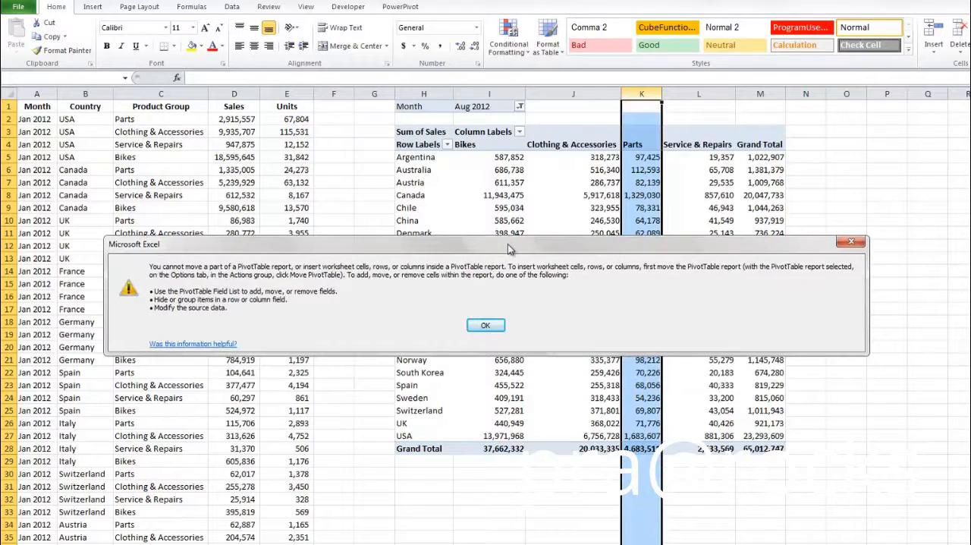
left_click(485, 325)
left_click(642, 322)
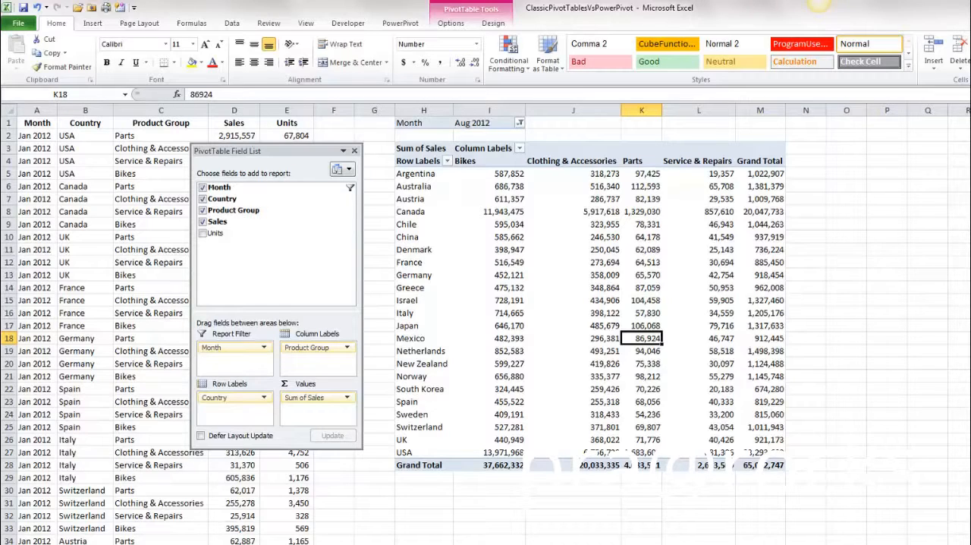
Step: Create a PowerPivot linked table from the source data in A1:E1105, treating the first row as headers
left_click(968, 543)
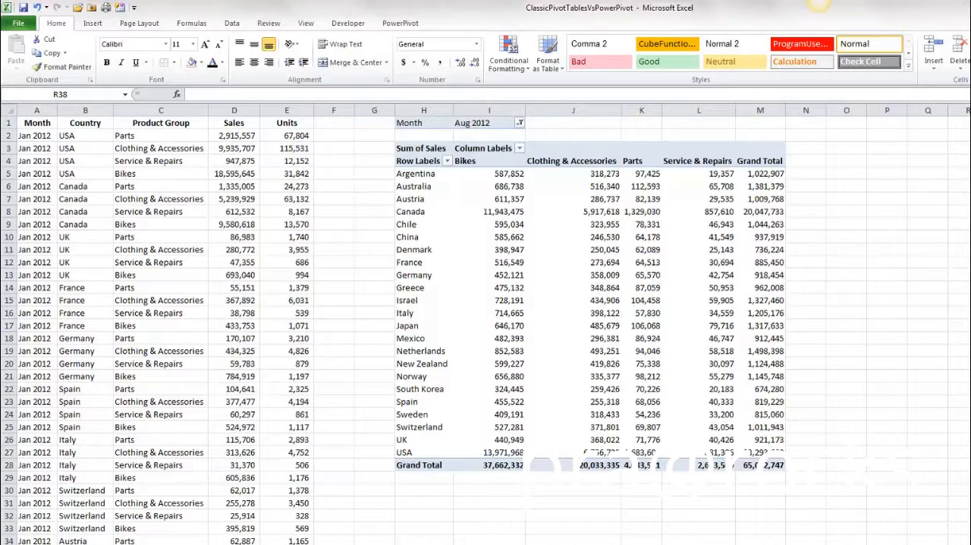
left_click(79, 184)
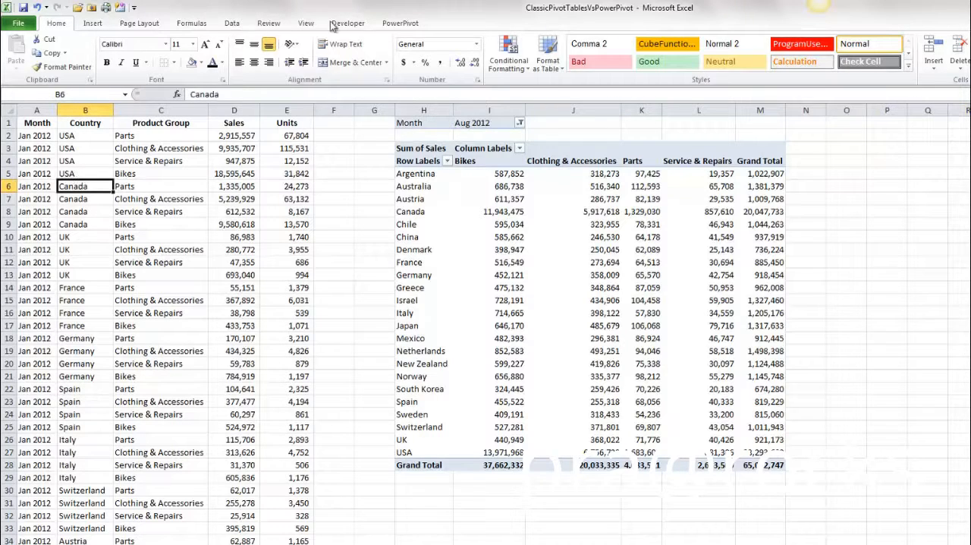
left_click(397, 25)
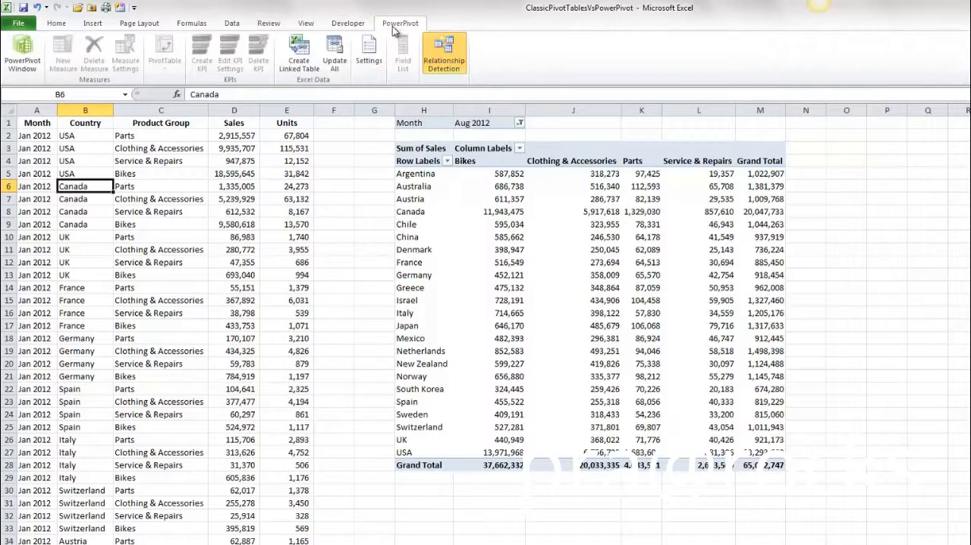
left_click(298, 56)
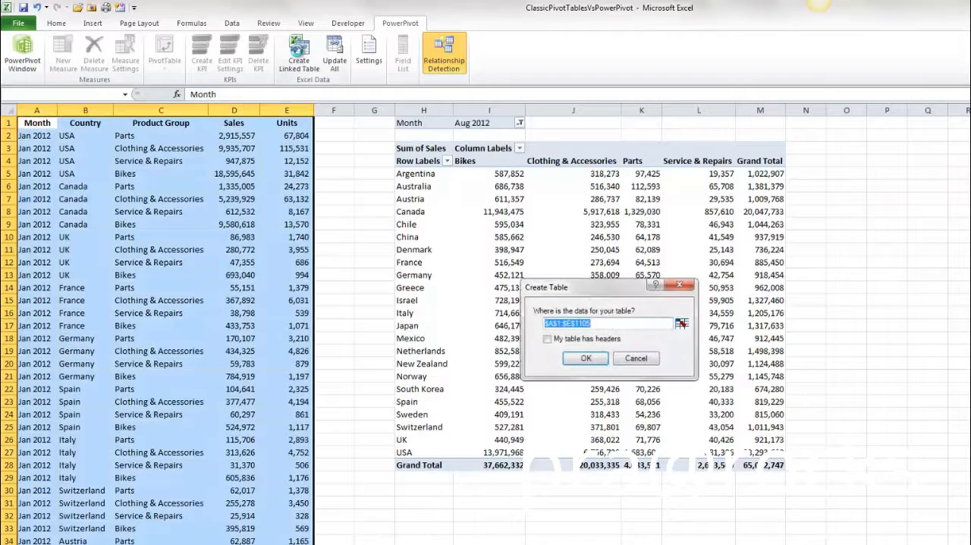
left_click(547, 339)
left_click(587, 358)
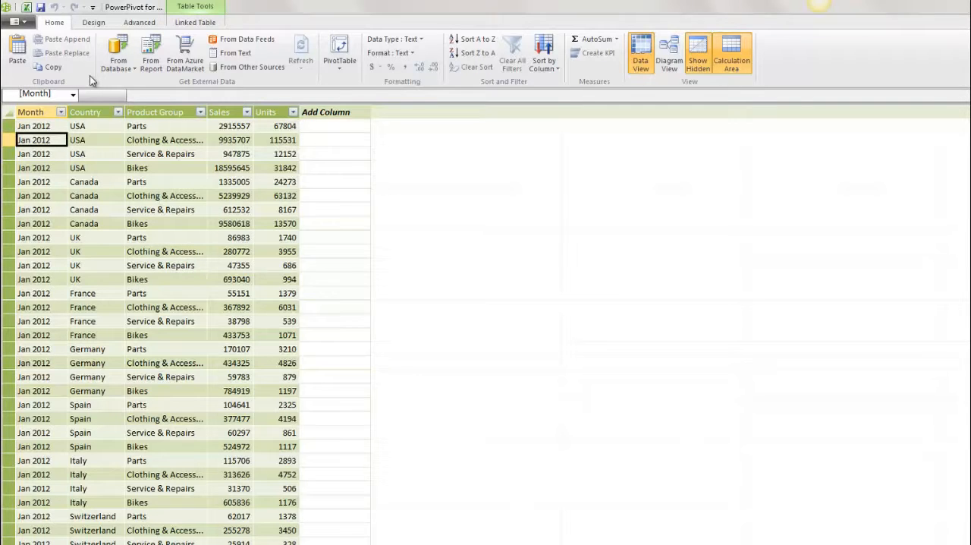
Step: Switch back to Excel, set the January 2012 USA Parts units in E2 to 68000, and update all linked tables
left_click(26, 7)
left_click(300, 135)
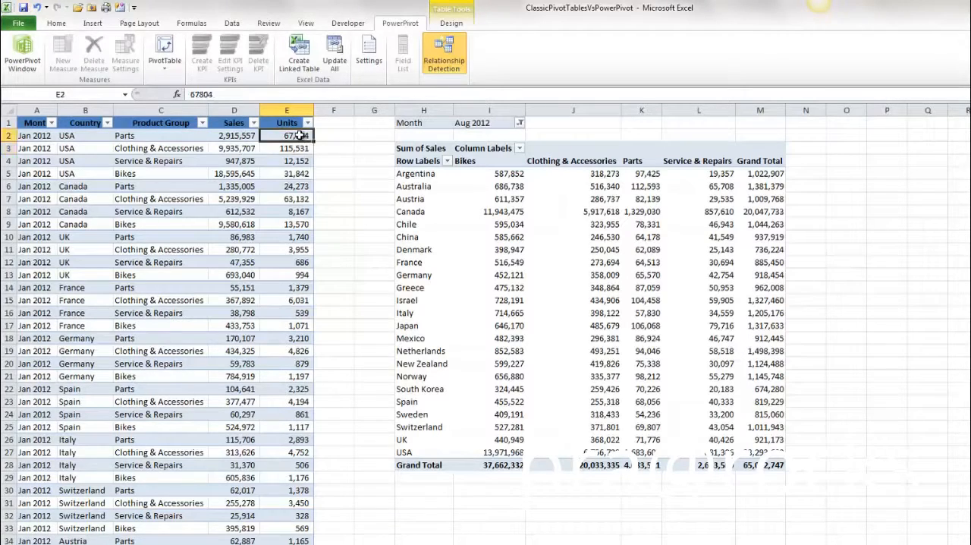
type("68000")
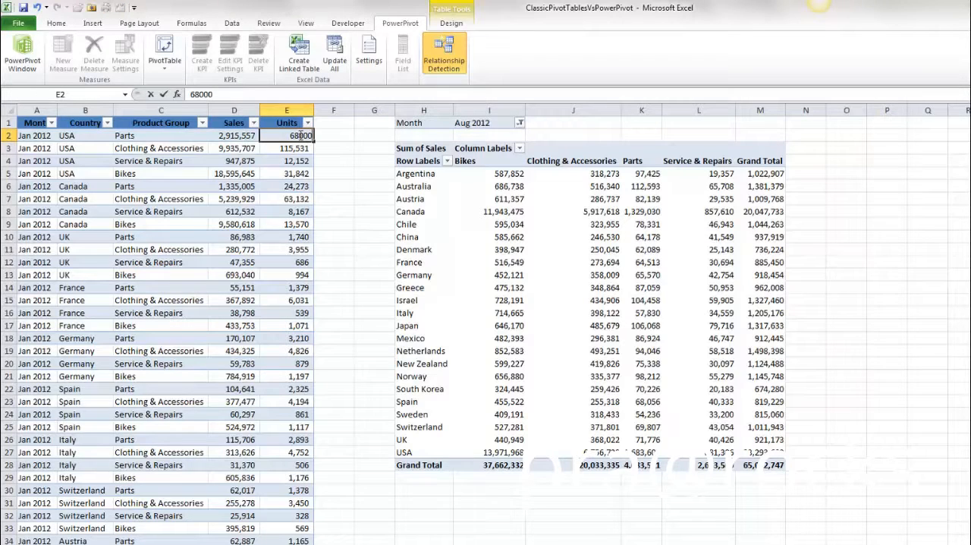
key("Return")
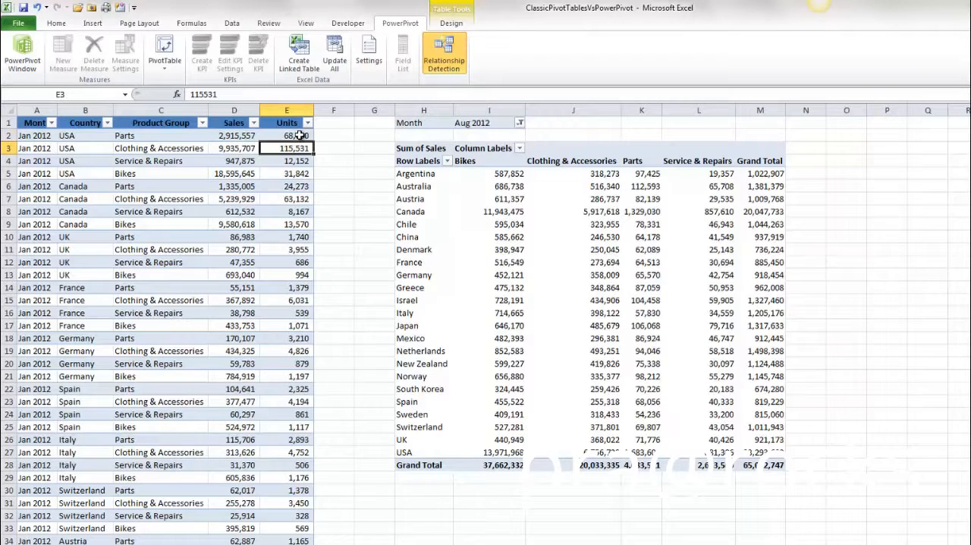
left_click(338, 60)
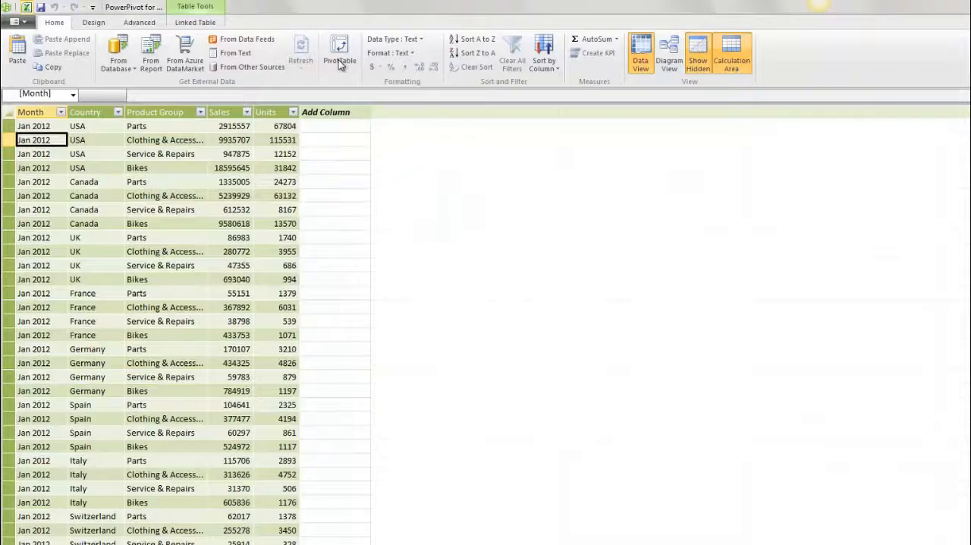
Step: Format the Sales and Units columns of the PowerPivot table with thousands separators
left_click(287, 127)
left_click(228, 111, "shift")
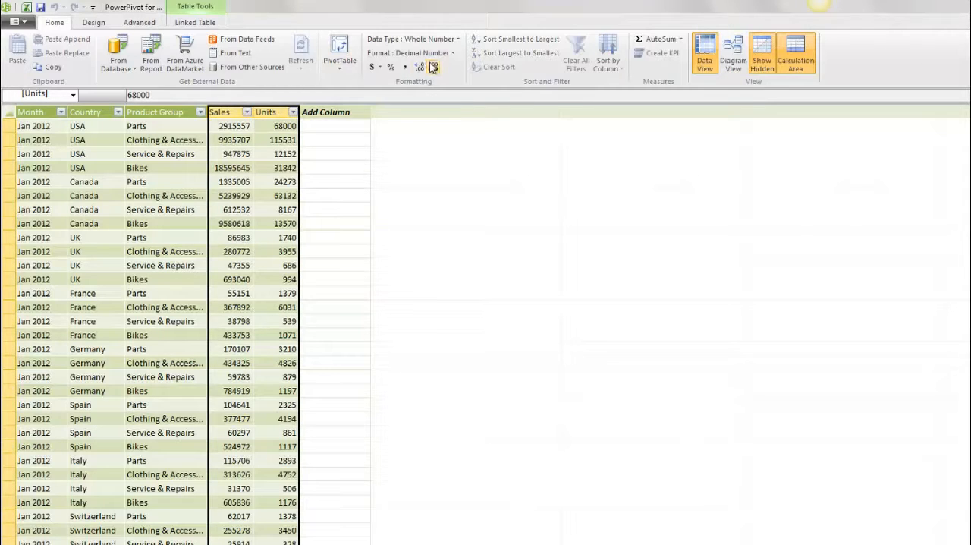
left_click(405, 67)
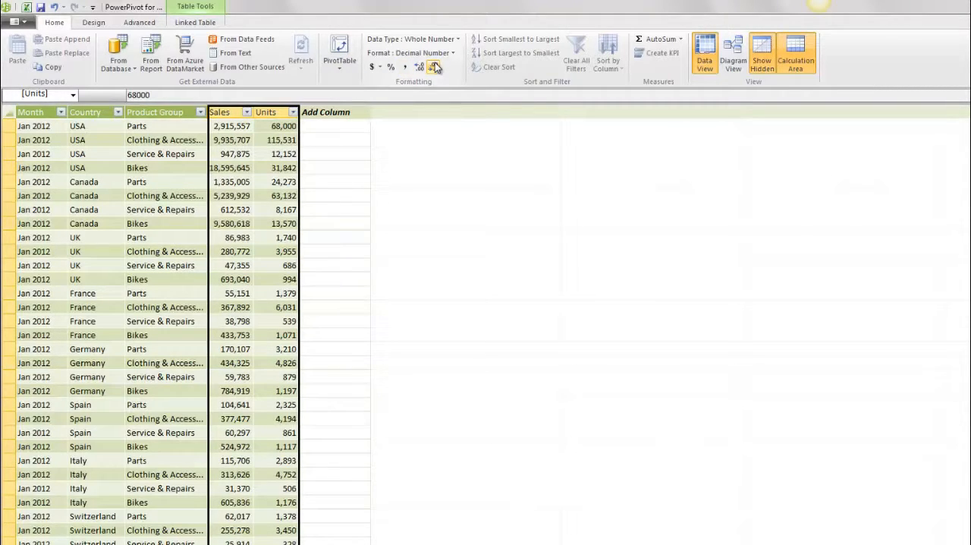
Step: Create a PivotTable from the PowerPivot data on the existing worksheet at cell O1
left_click(333, 45)
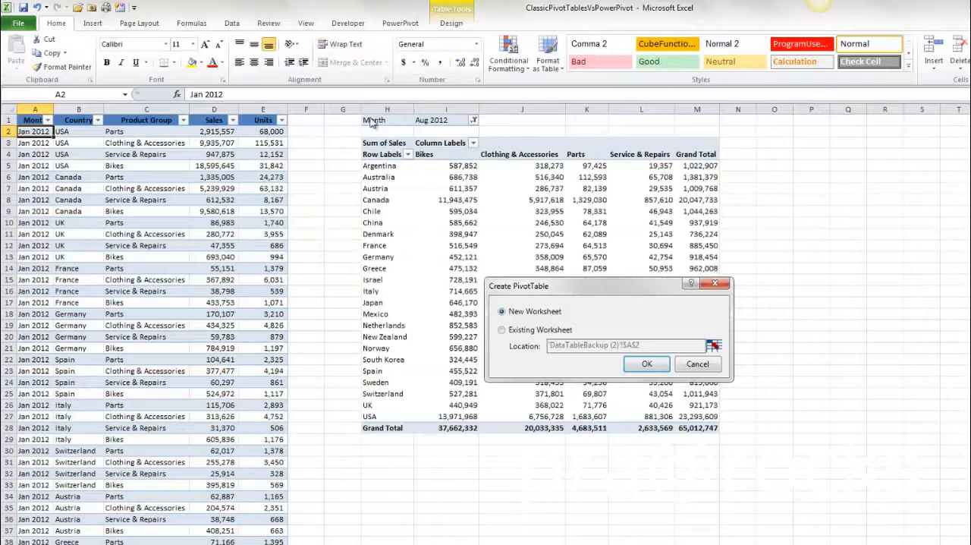
left_click(501, 329)
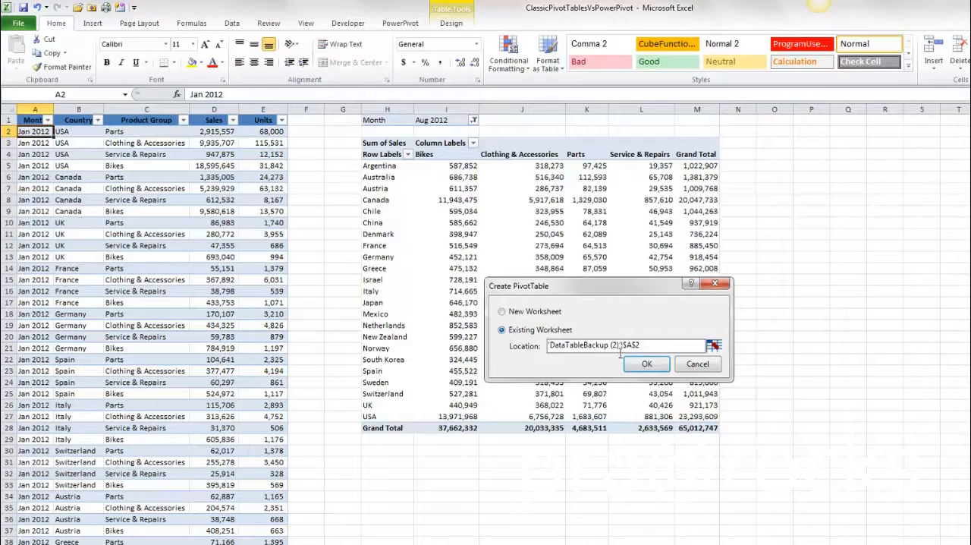
left_click(713, 345)
left_click(772, 121)
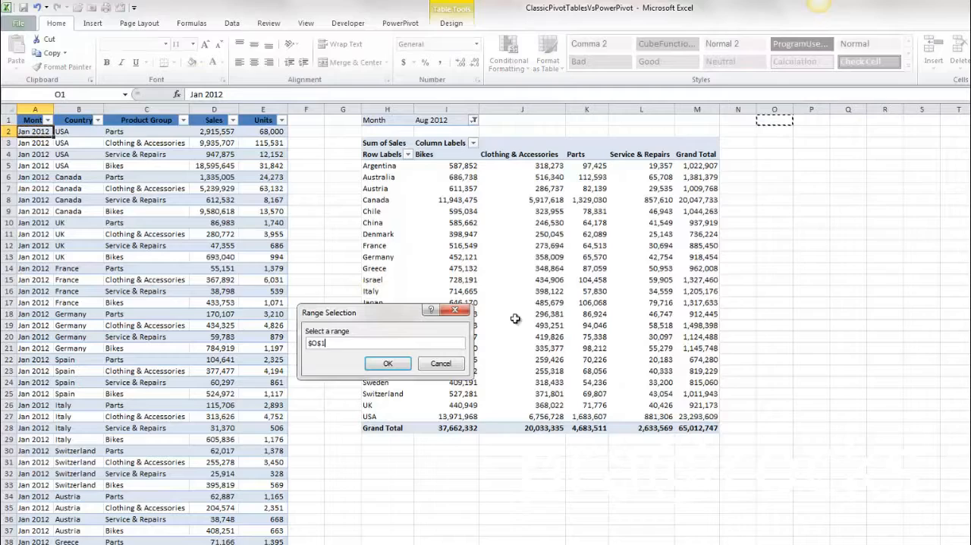
left_click(386, 362)
left_click(656, 364)
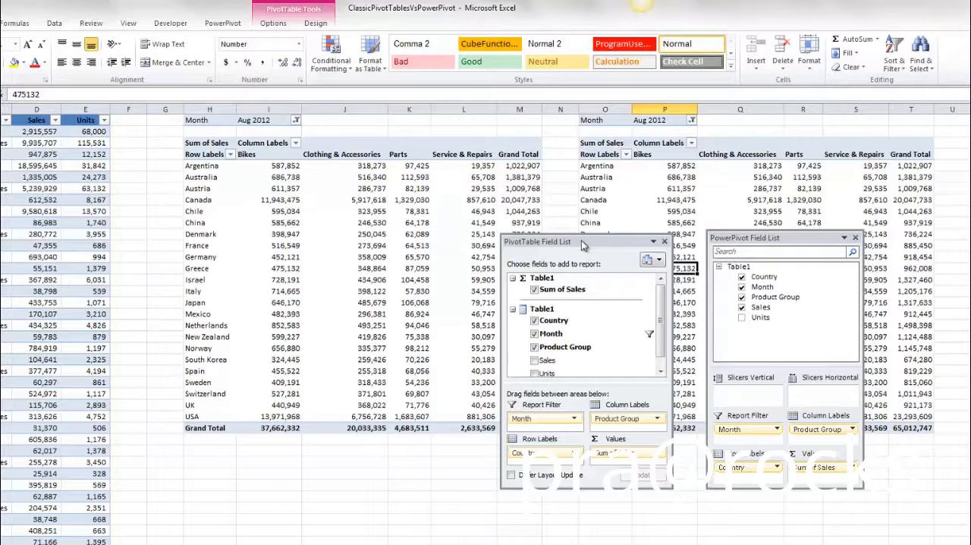
Step: Convert the PowerPivot-based PivotTable starting in column O to cube formulas with the OLAP tools
left_click(269, 176)
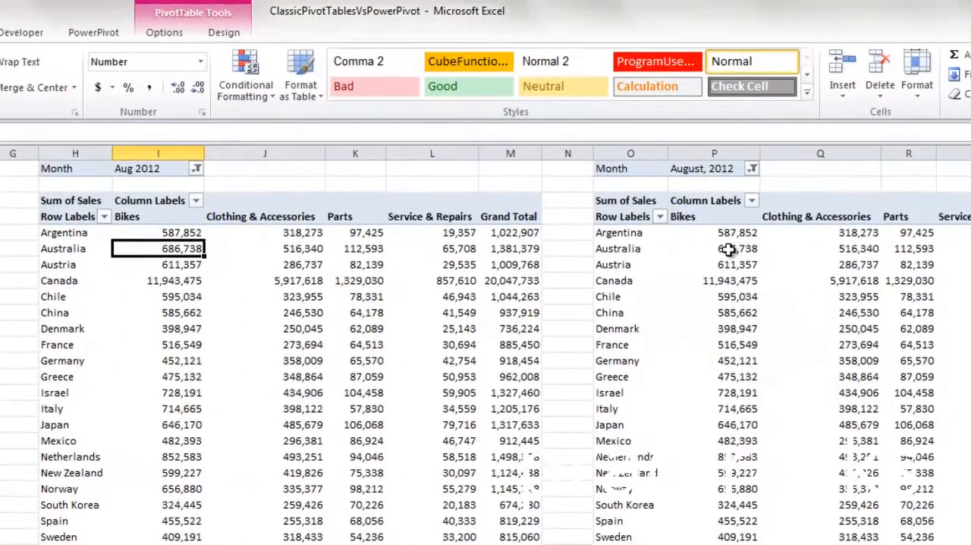
left_click(675, 177)
left_click(164, 32)
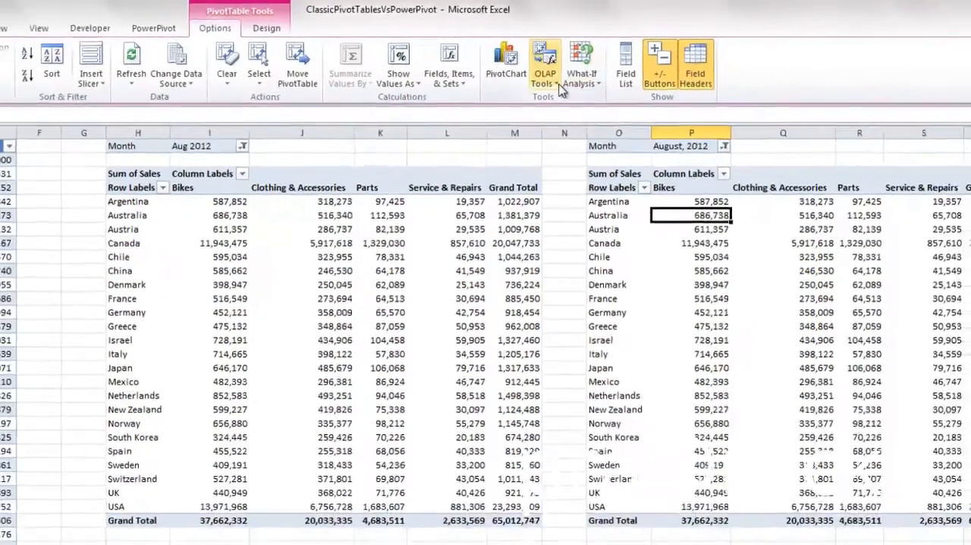
left_click(545, 82)
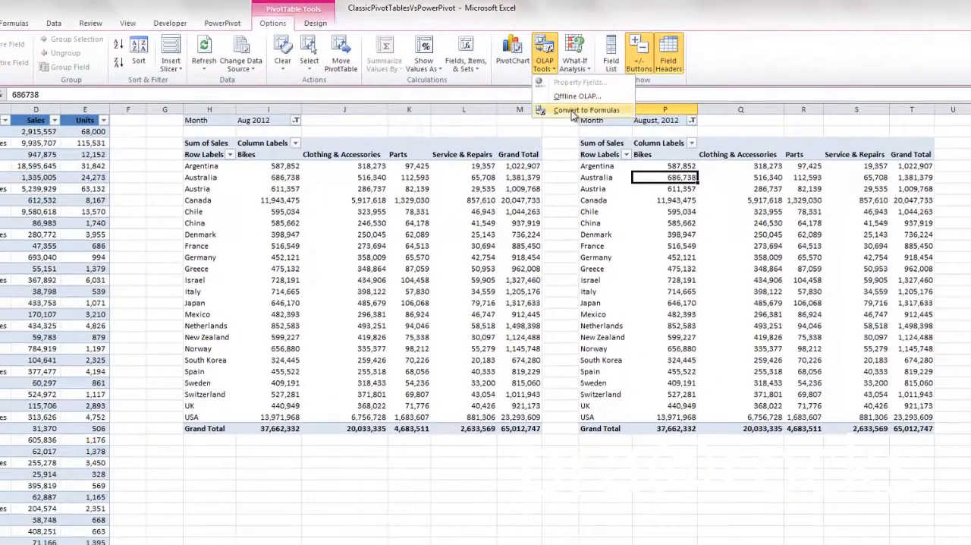
left_click(586, 158)
Step: Filter the formula-based report to October, 2012 and trace the precedents of Canada's Clothing & Accessories value
left_click(181, 379)
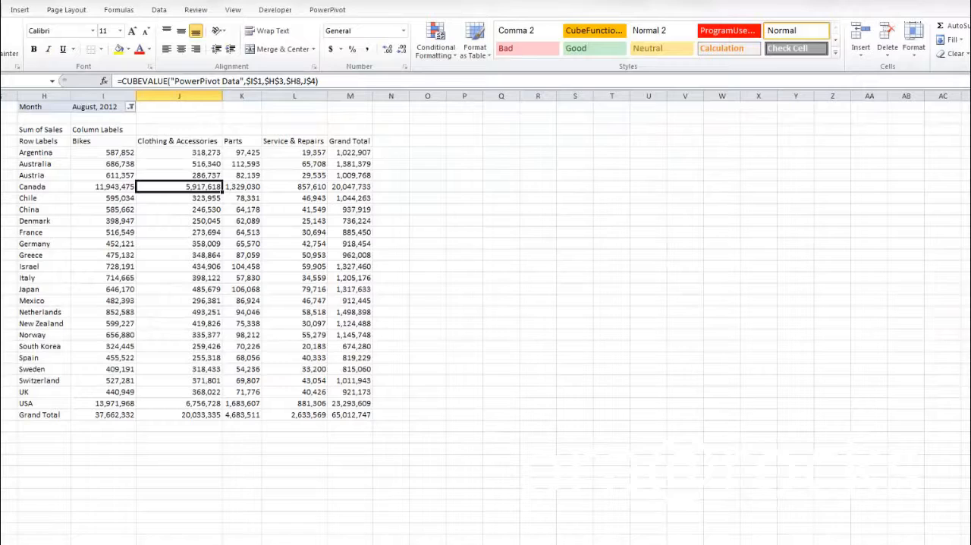
left_click(131, 107)
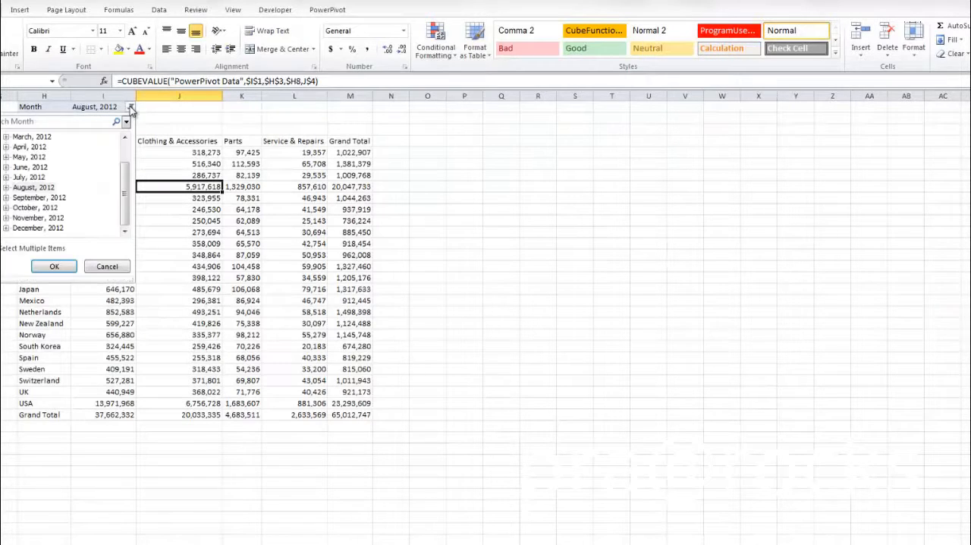
left_click(35, 207)
left_click(54, 266)
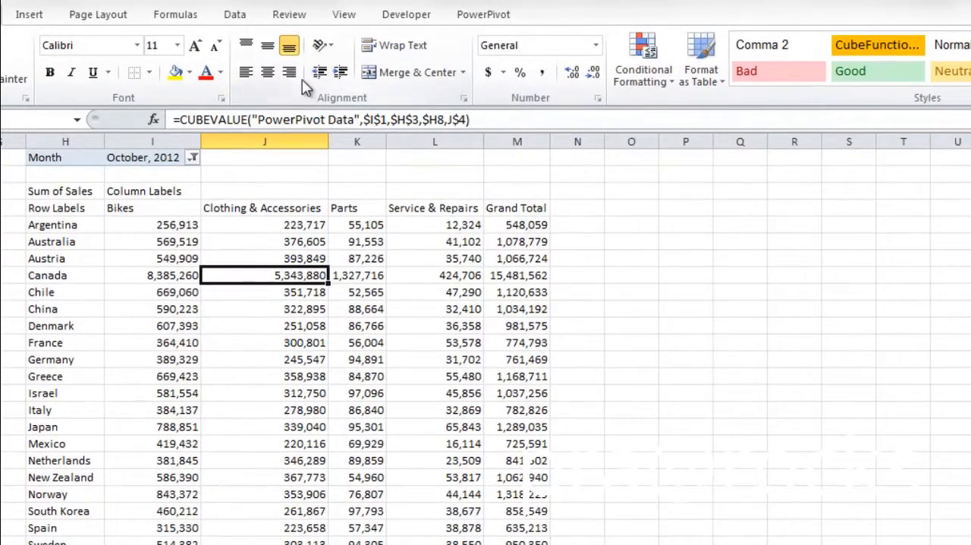
left_click(176, 14)
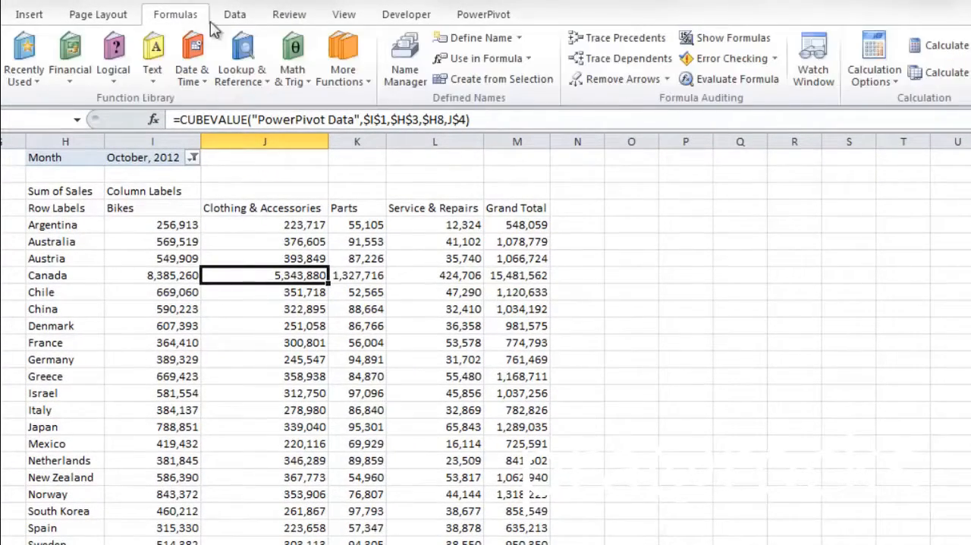
left_click(643, 38)
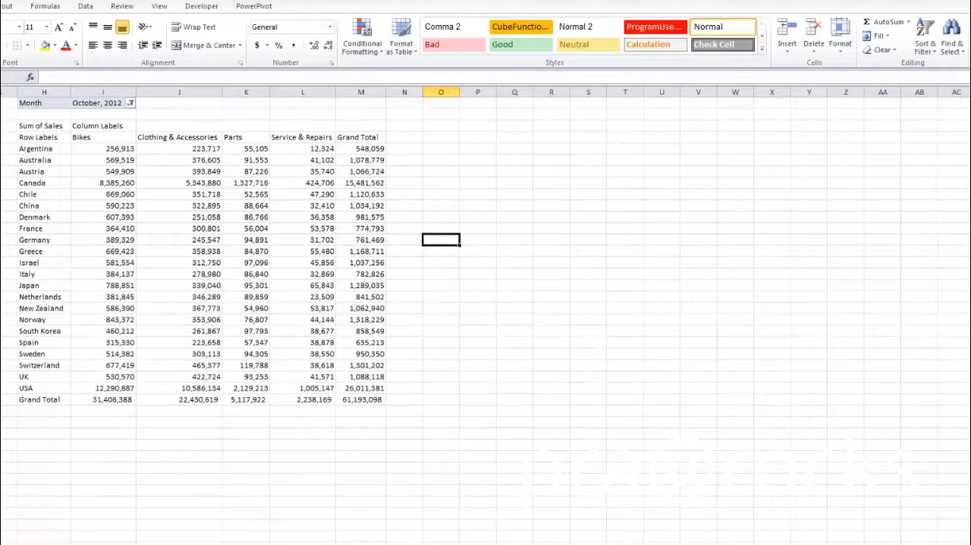
Step: Insert a copy of the Netherlands row above it and change the country in its CUBEMEMBER formula to Mexico
left_click(2, 296)
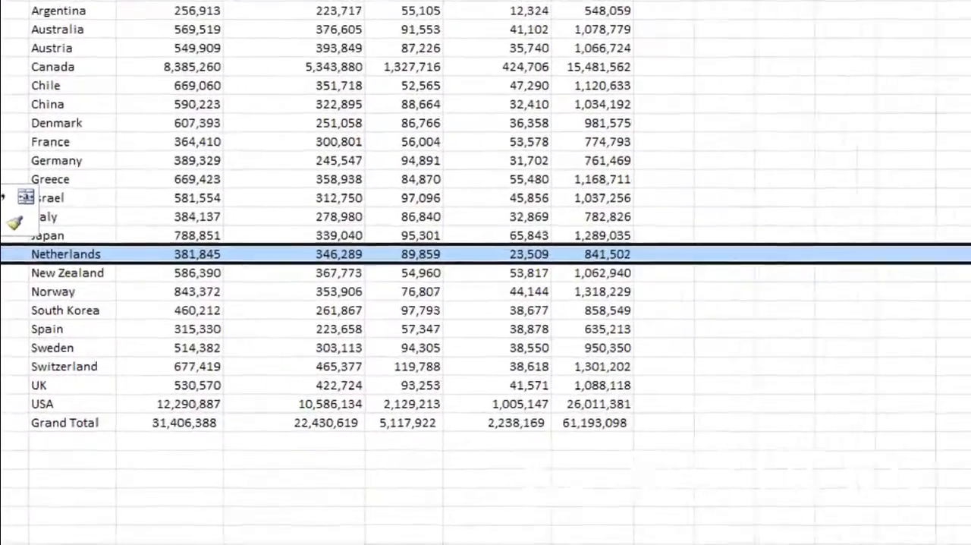
key("ctrl+c")
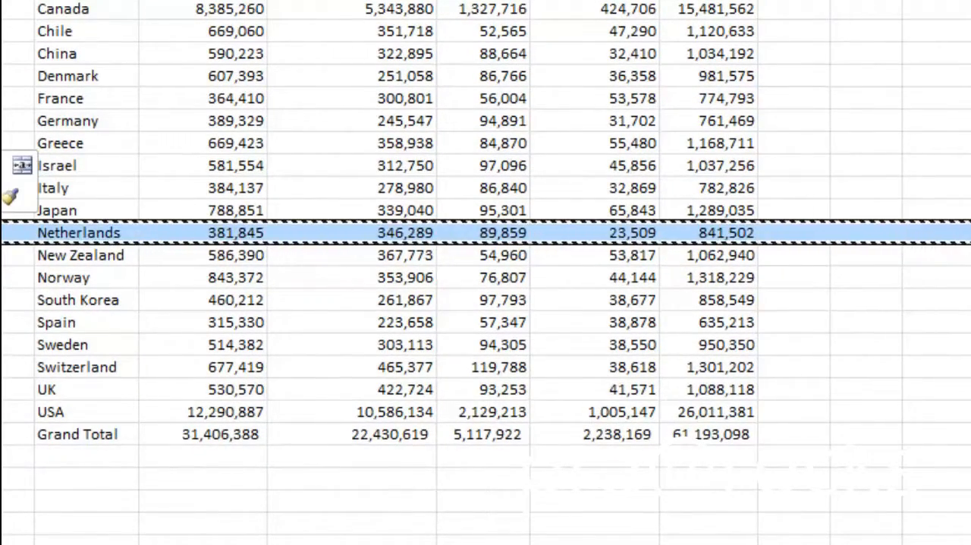
left_click(78, 228)
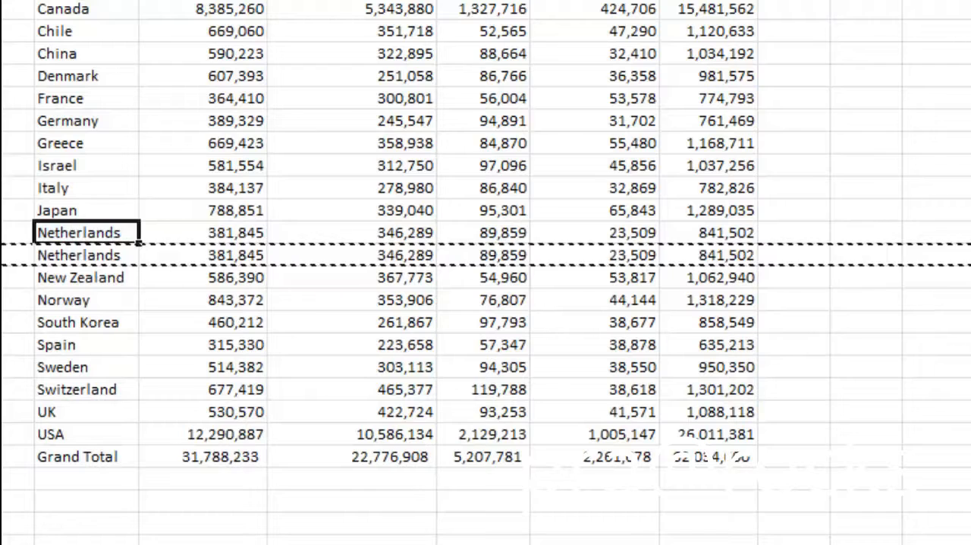
key("F2")
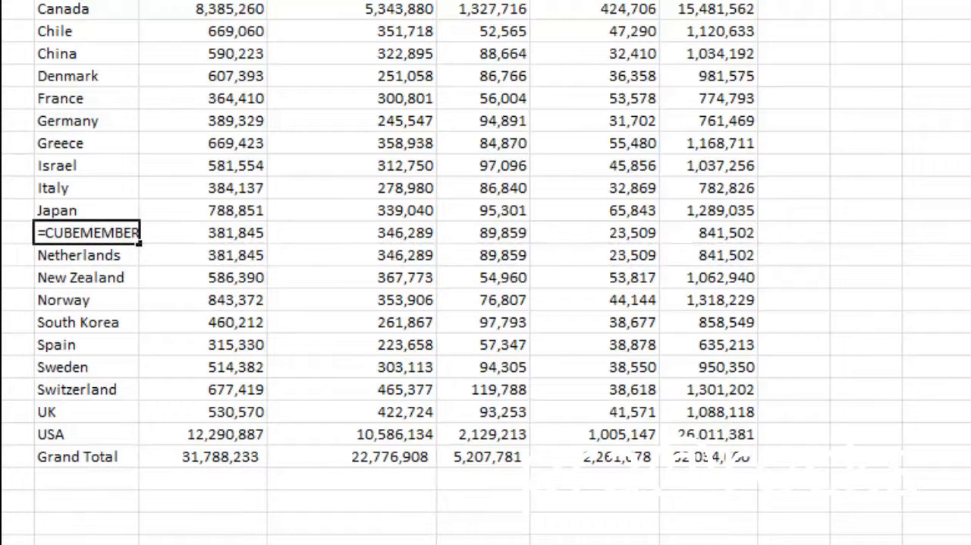
type("Mexico")
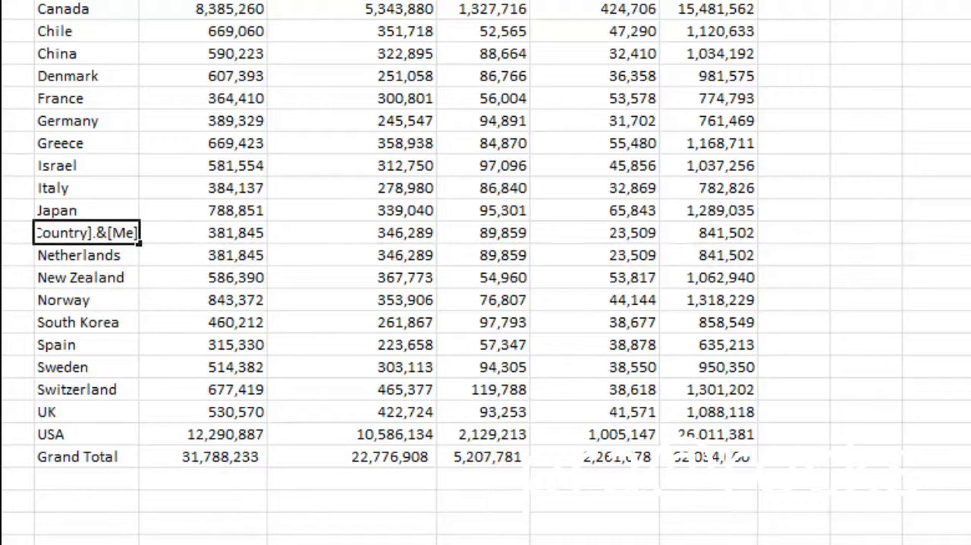
key("Return")
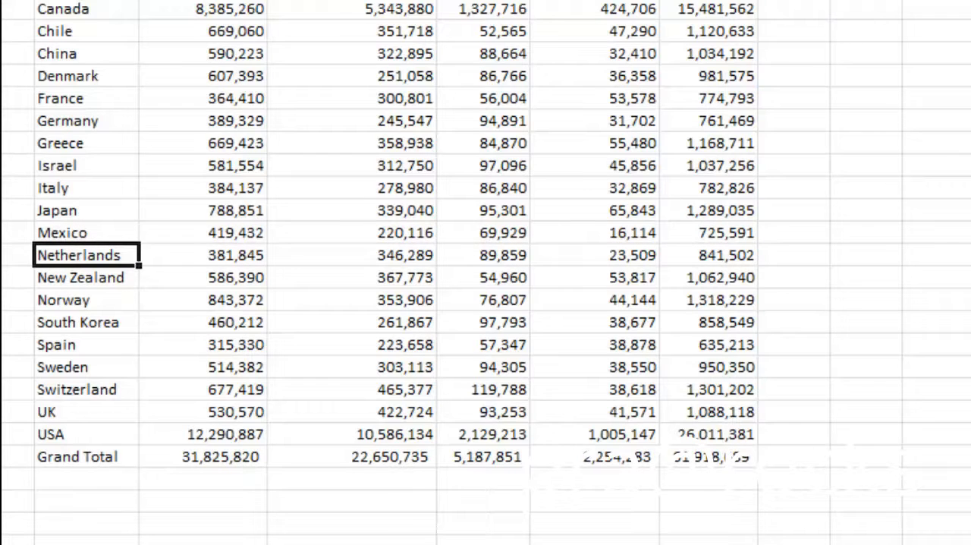
Step: Insert a blank column before the report's Grand Total column and make it a narrow spacer
left_click(44, 126)
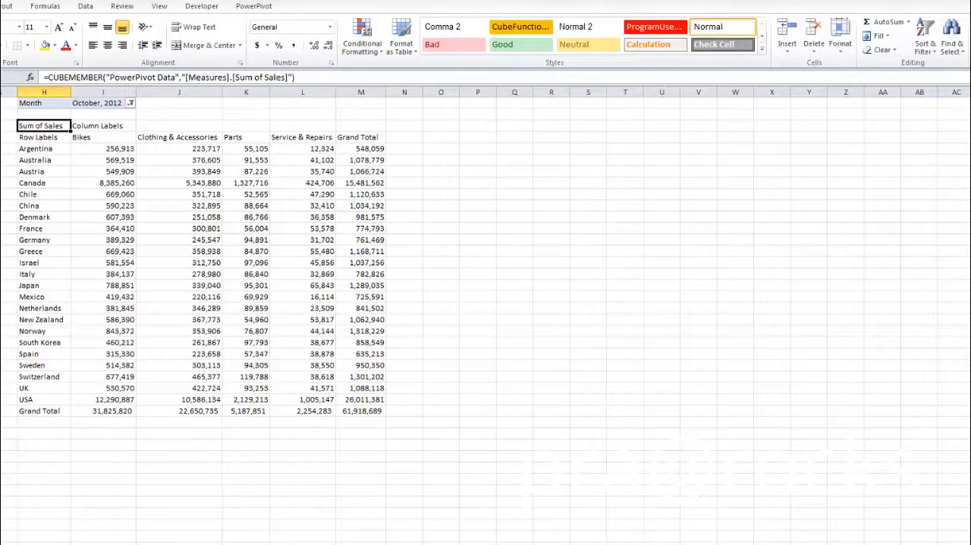
left_click(360, 92)
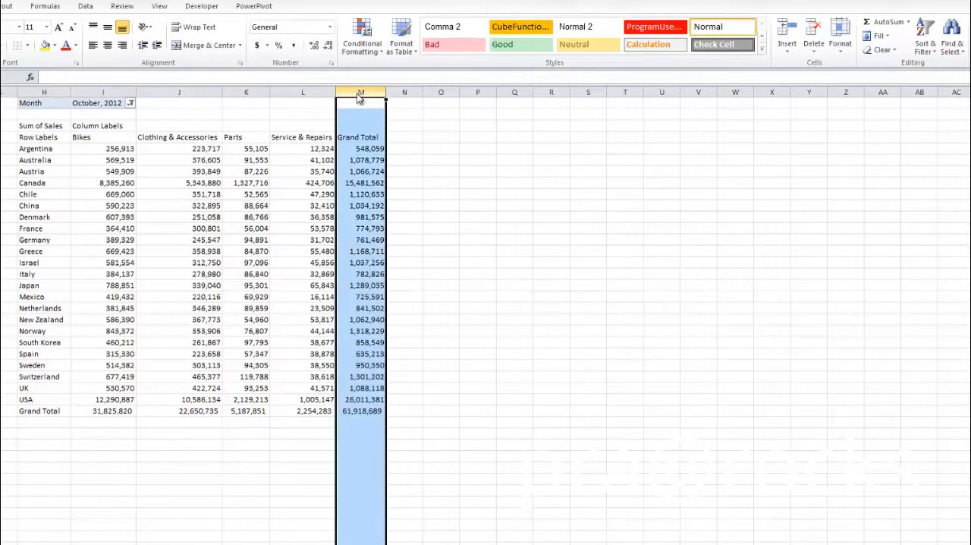
right_click(358, 93)
left_click(397, 177)
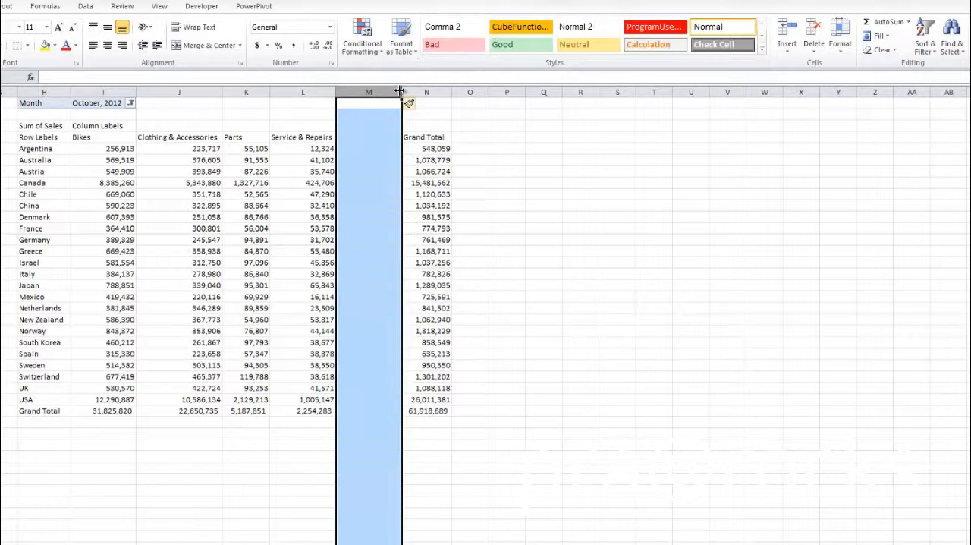
left_click_drag(402, 92, 343, 91)
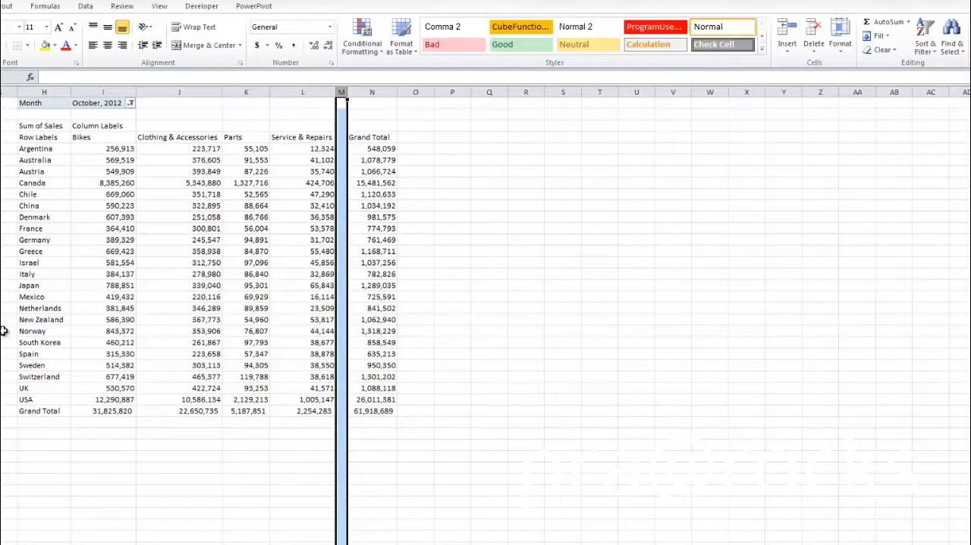
Step: Move the Mexico to USA block so it starts in column P beside Argentina, and fit its columns to the figures
left_click_drag(24, 297, 351, 402)
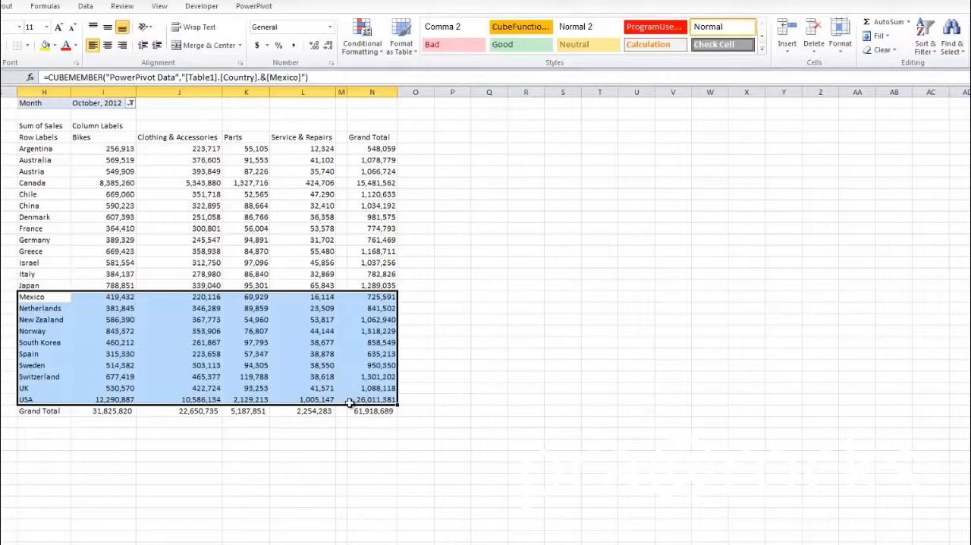
key("ctrl+c")
left_click(447, 149)
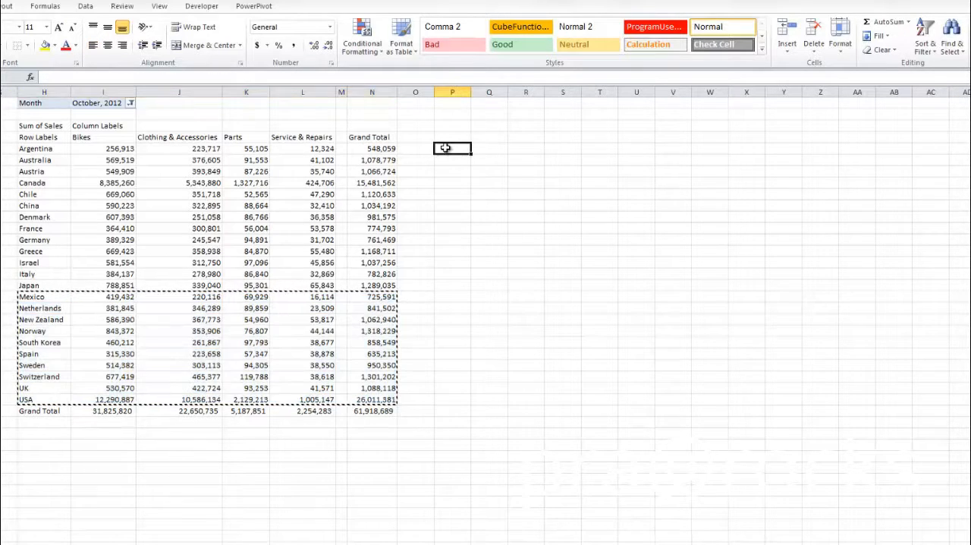
right_click(447, 148)
left_click(473, 203)
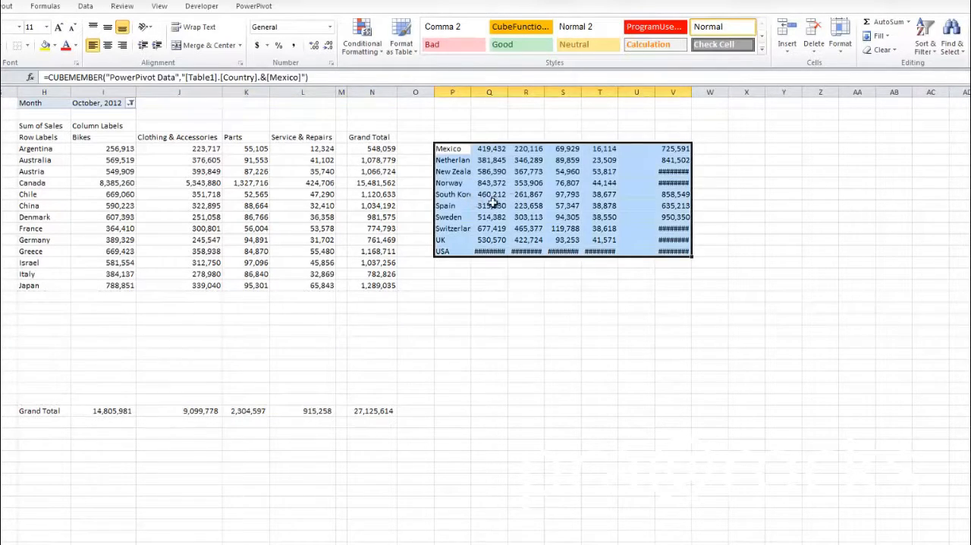
left_click_drag(691, 91, 708, 94)
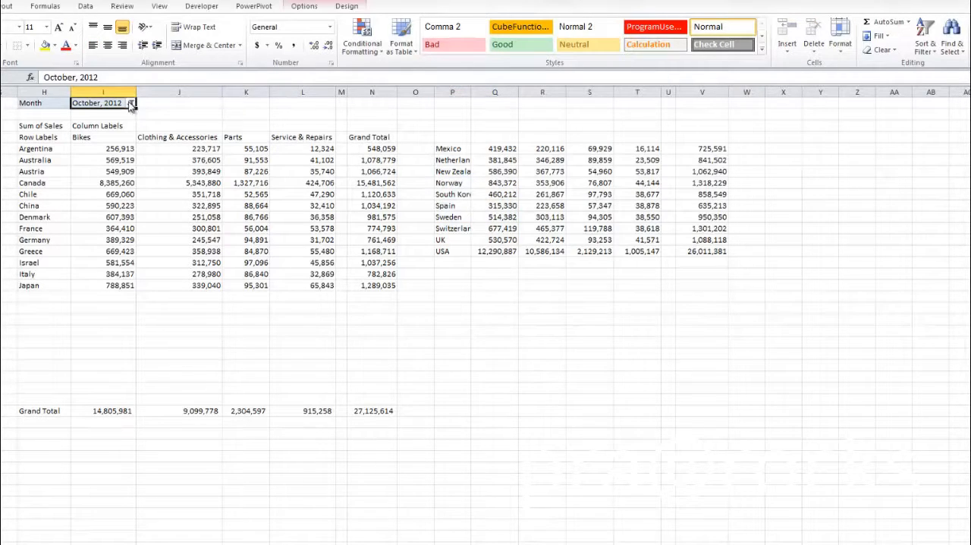
Step: Filter the formula-based sales report to May, 2012
left_click(131, 103)
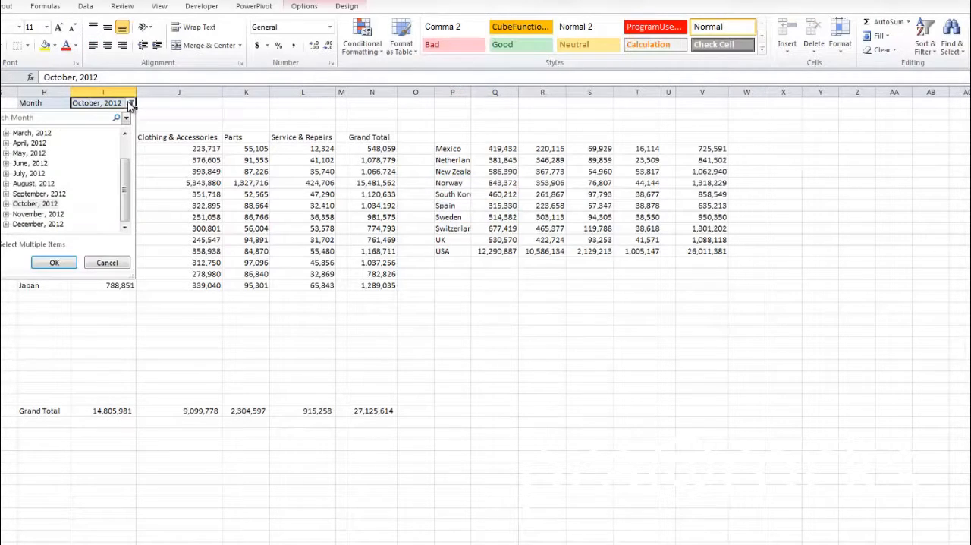
left_click(30, 153)
left_click(55, 262)
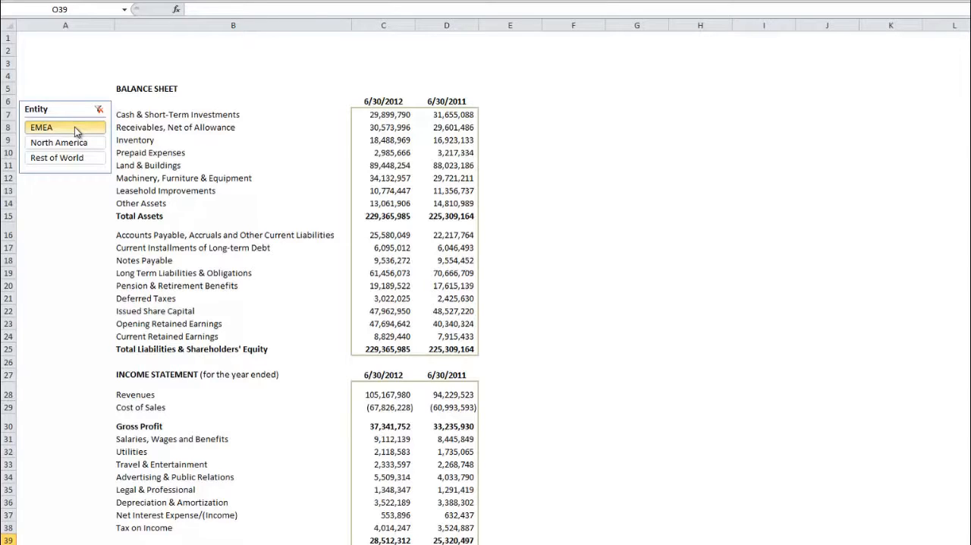
Step: Filter the balance sheet and income statement by entity to North America, then to Rest of World
left_click(76, 142)
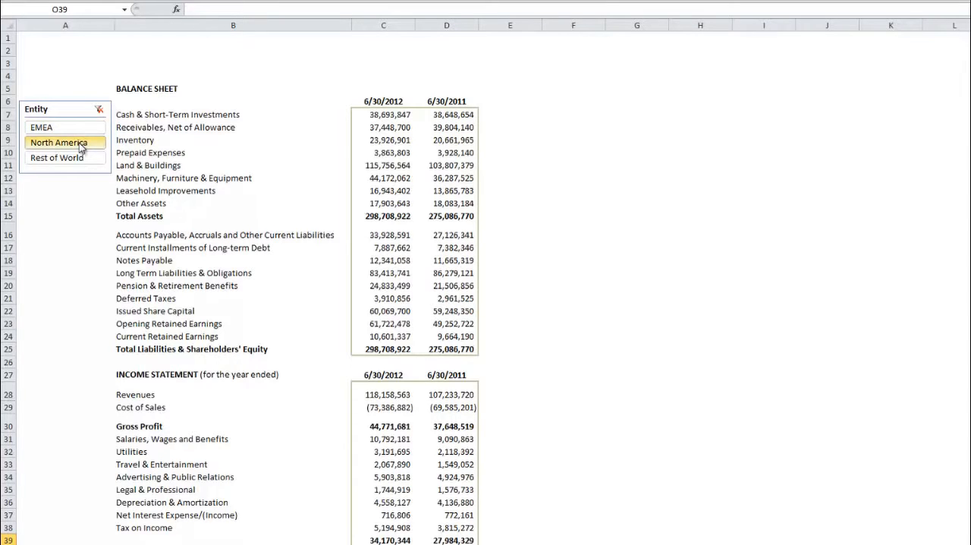
left_click(83, 159)
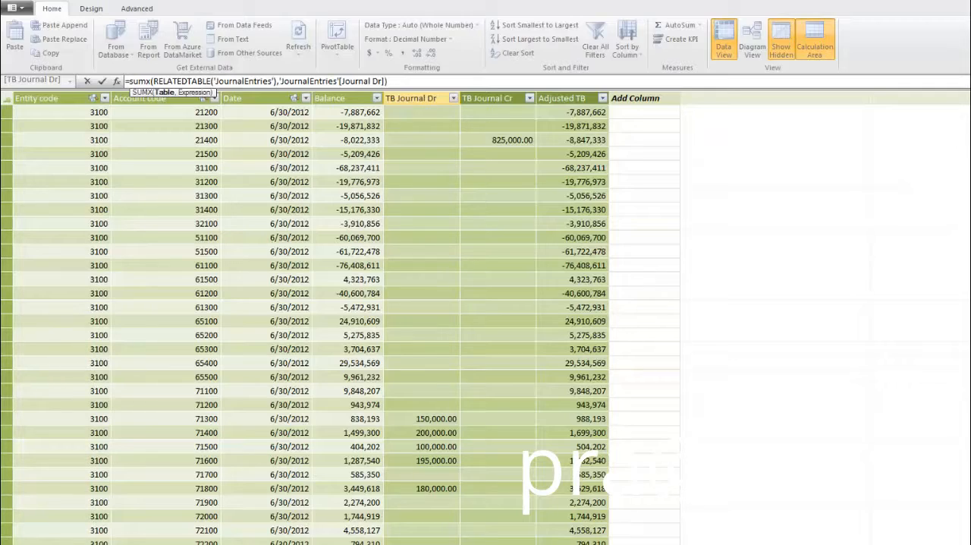
Step: Examine the TB Journal Cr formula and the account code, entity code and date in the account 21400 row
left_click(486, 140)
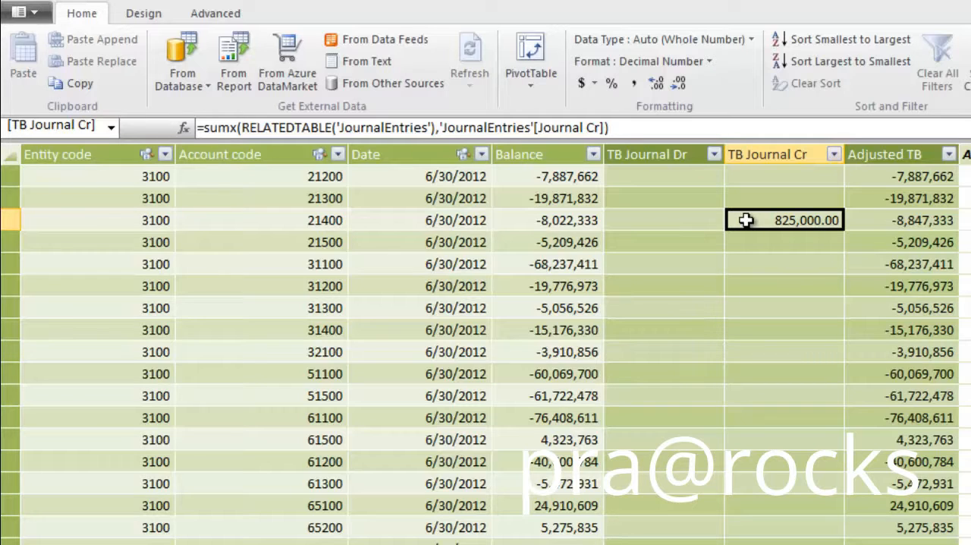
left_click(223, 217)
left_click(107, 219)
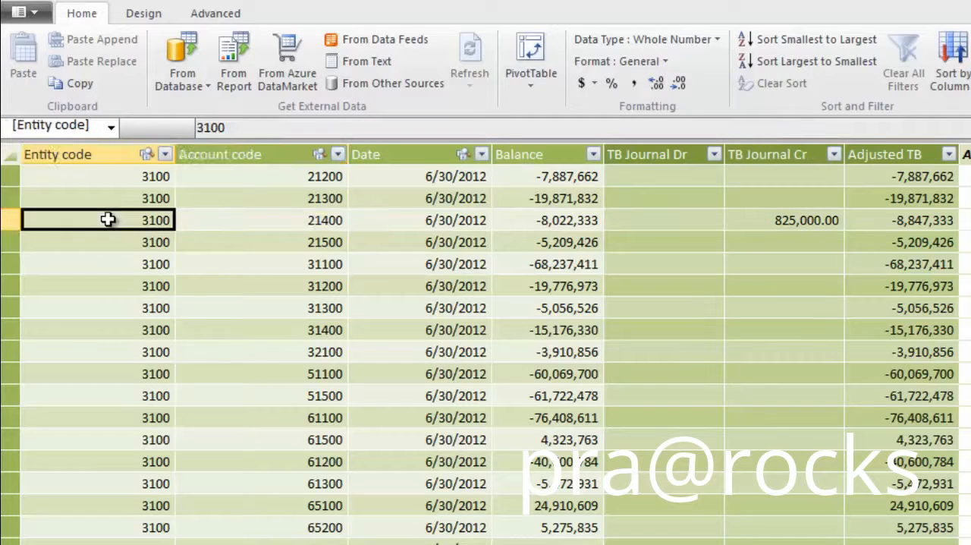
left_click(389, 220)
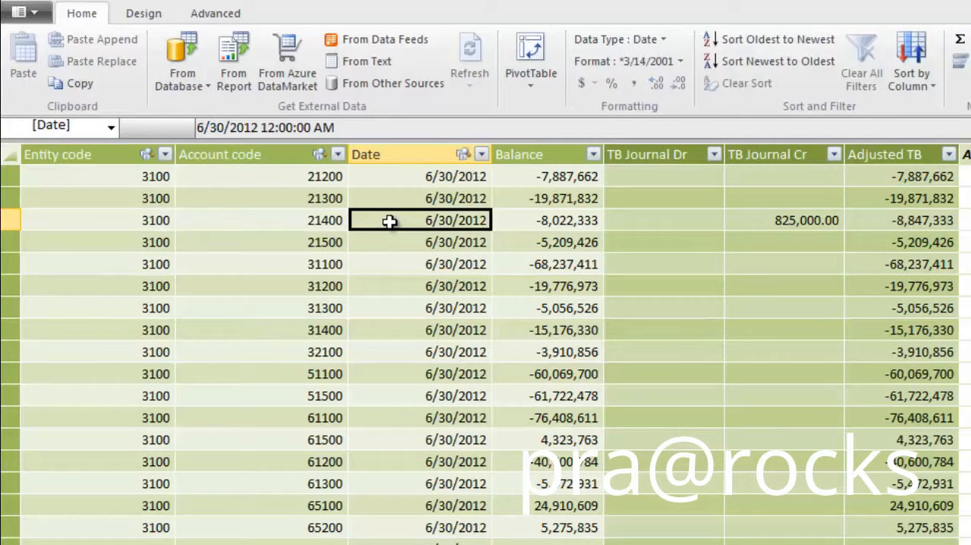